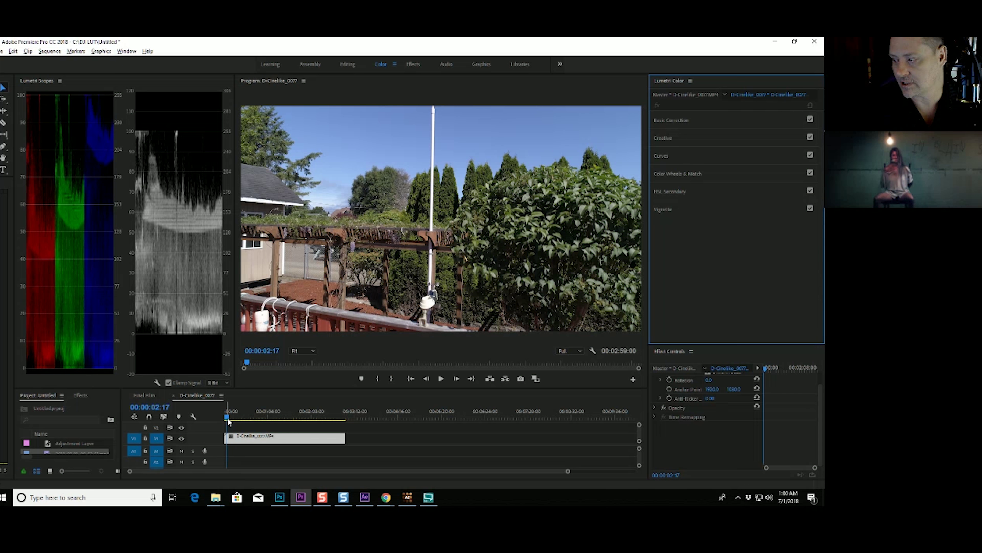
Scrub the playhead through the D-Cinelike_0007 clip to preview the flat footage.
left_click(230, 419)
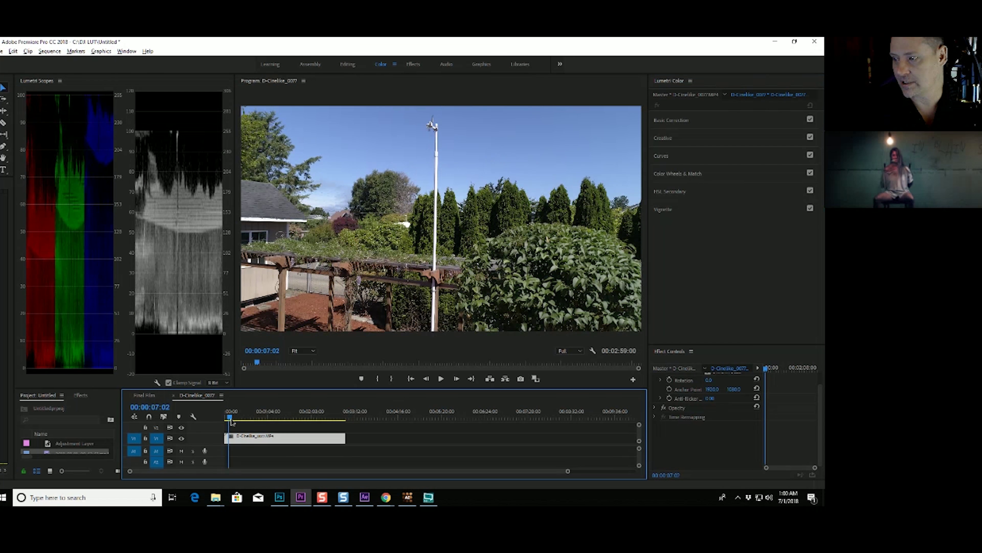
left_click_drag(231, 421, 329, 424)
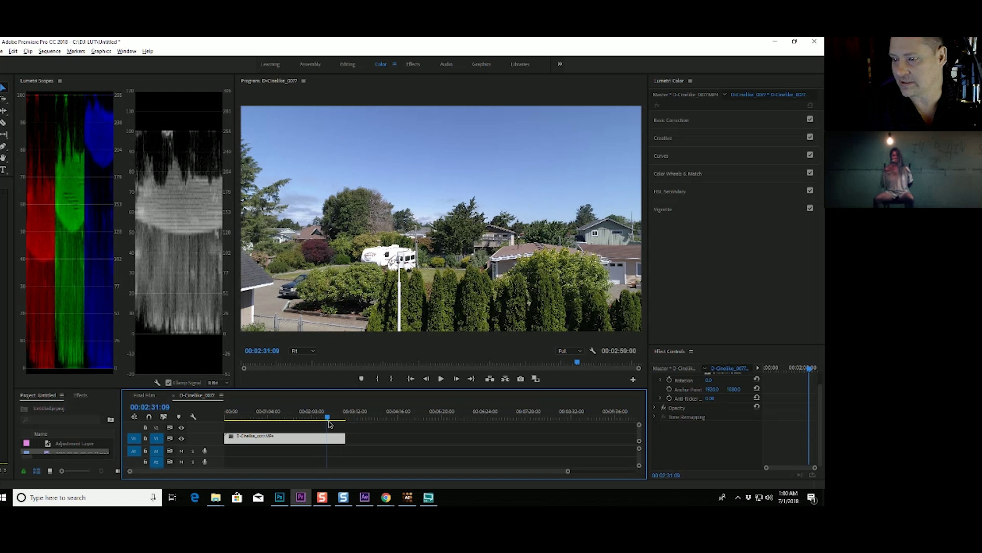
Lower the Program monitor playback resolution to 1/4, then to 1/8.
left_click(569, 350)
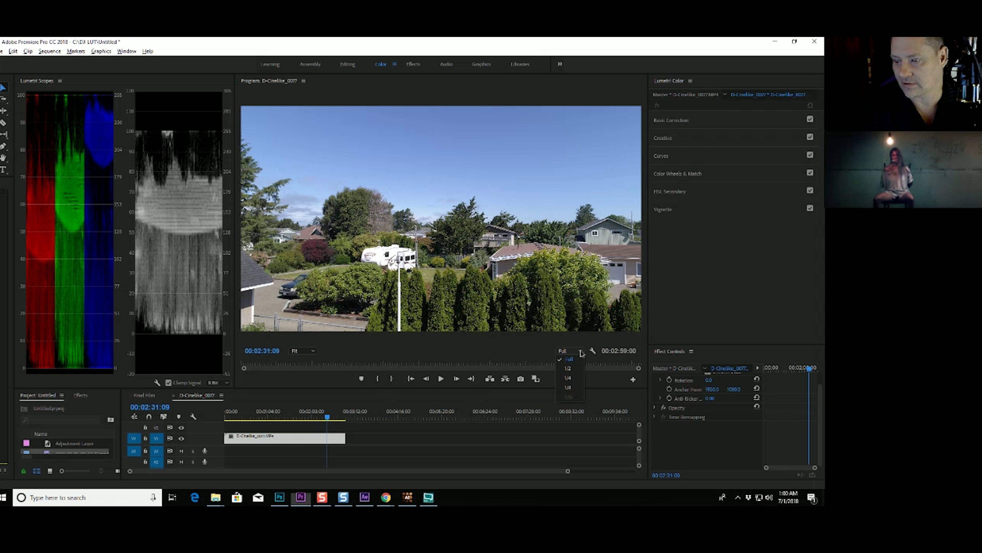
left_click(568, 377)
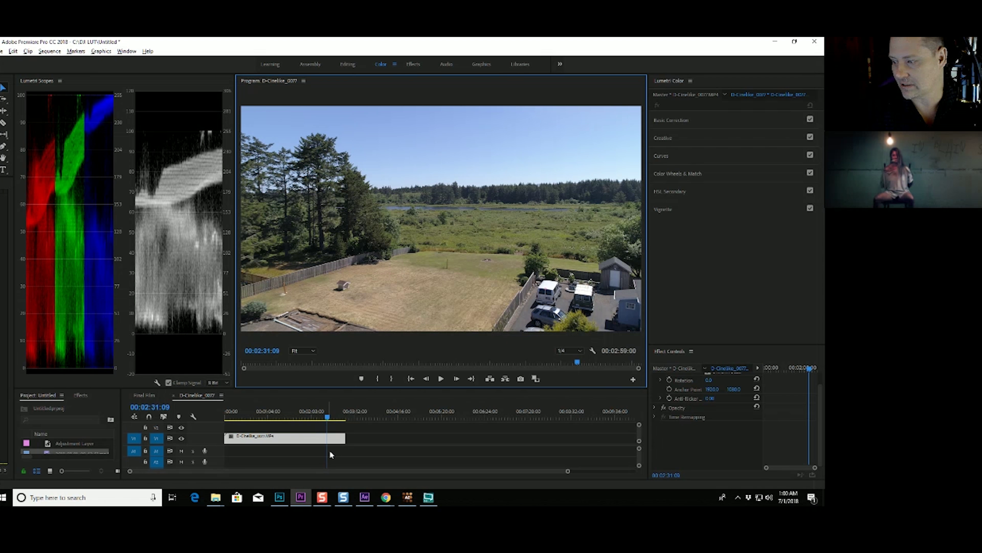
mouse_move(328, 417)
left_mouse_down()
mouse_move(311, 422)
mouse_move(332, 425)
mouse_move(318, 422)
left_mouse_up()
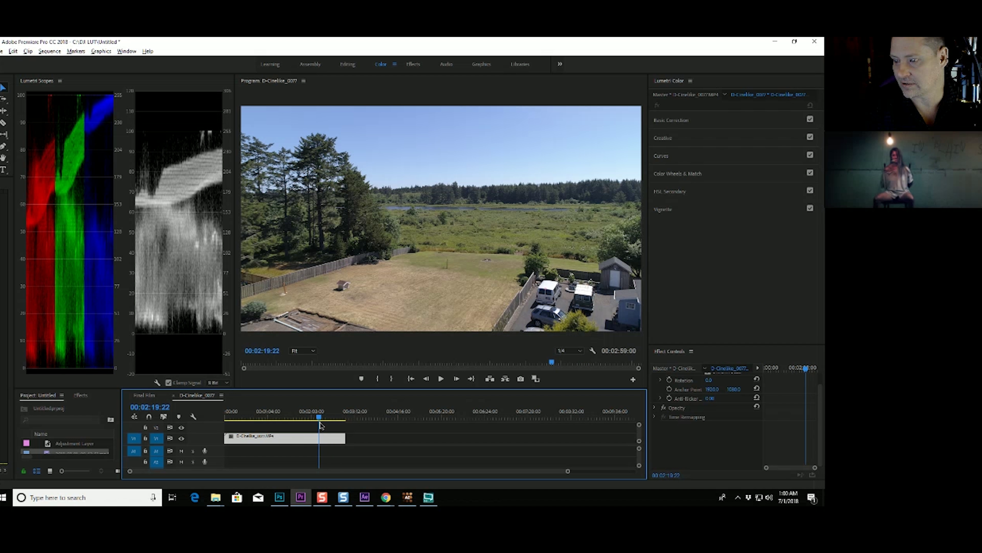
left_click(577, 351)
left_click(567, 387)
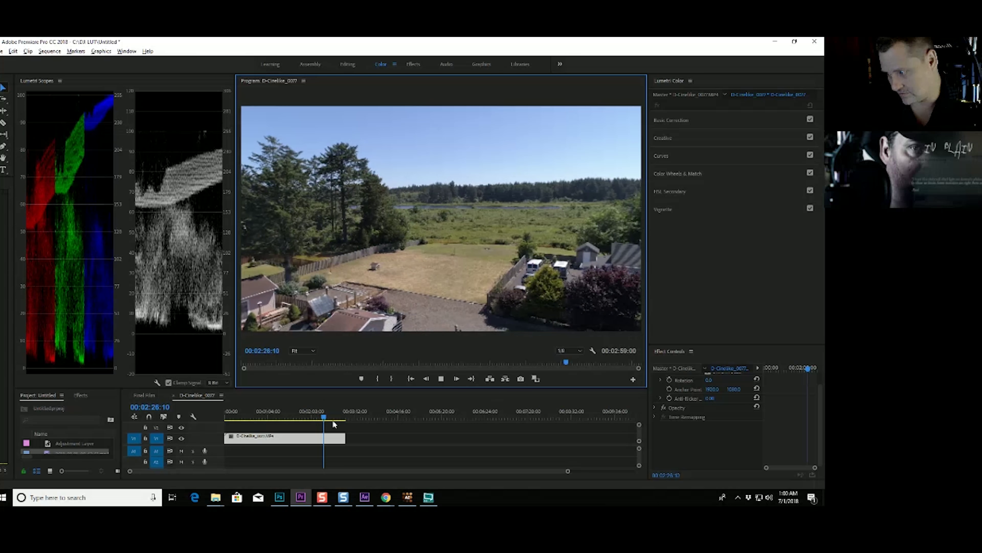
Park the playhead at 00:00:35:27.
left_click(329, 420)
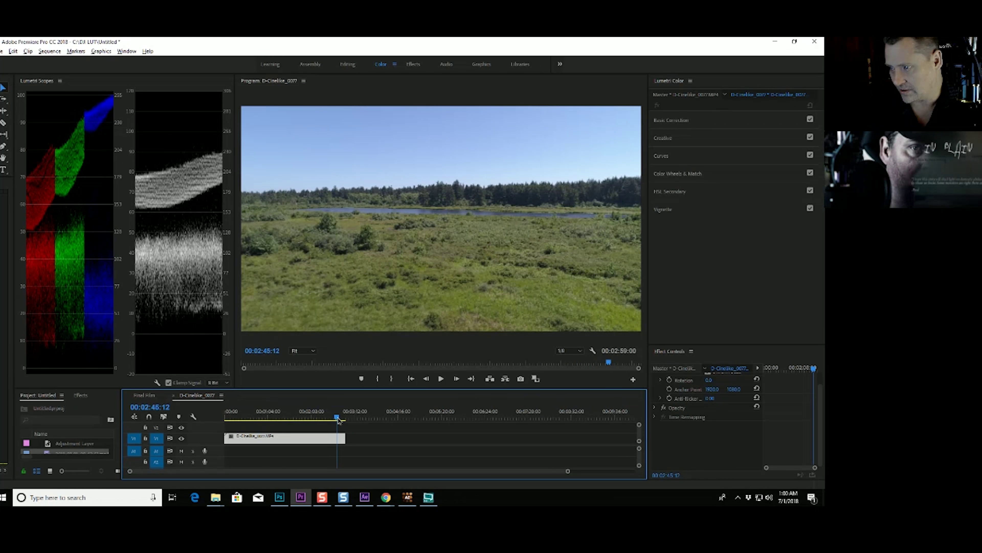
left_click(254, 419)
left_click(251, 421)
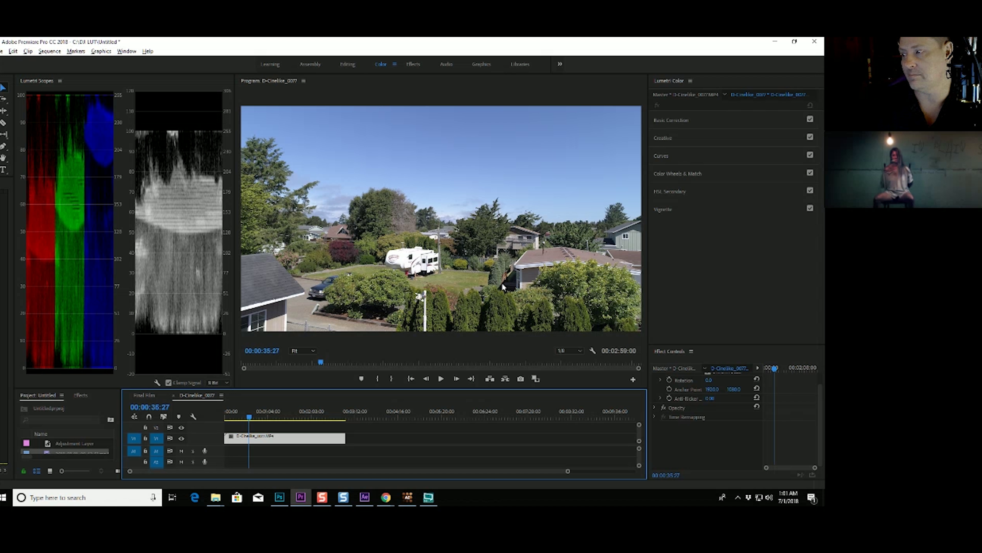
Restore Full playback resolution and scrub to 00:01:01:16.
left_click(564, 351)
left_click(569, 359)
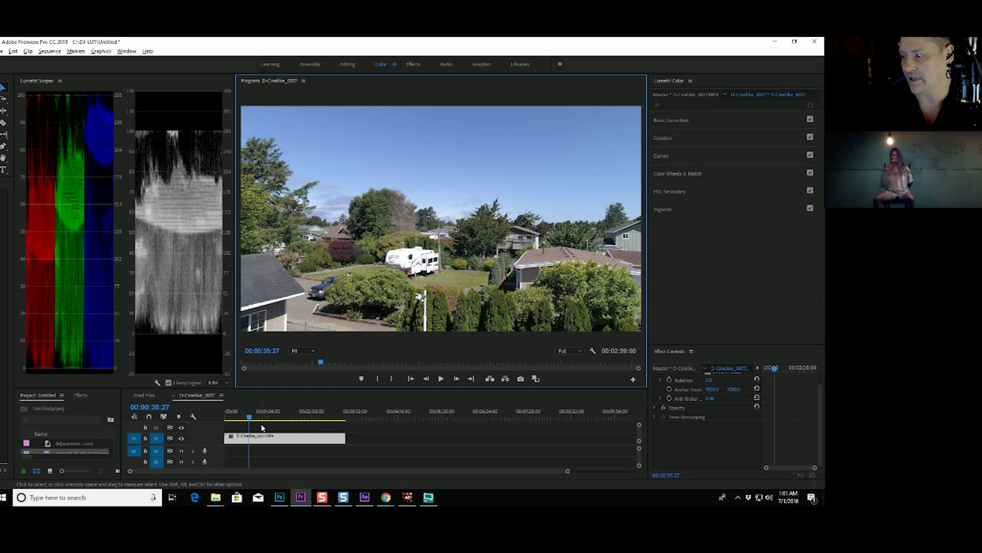
left_click(230, 418)
left_click_drag(231, 420, 266, 418)
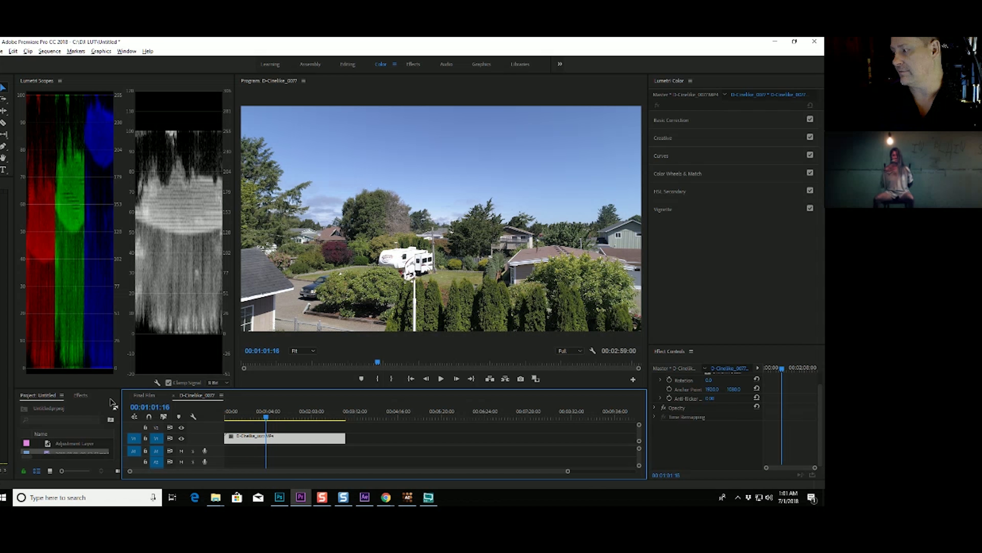
Resize the panels, show the Effects list and enable Vectorscope HLS in Lumetri Scopes.
left_click_drag(124, 388, 135, 337)
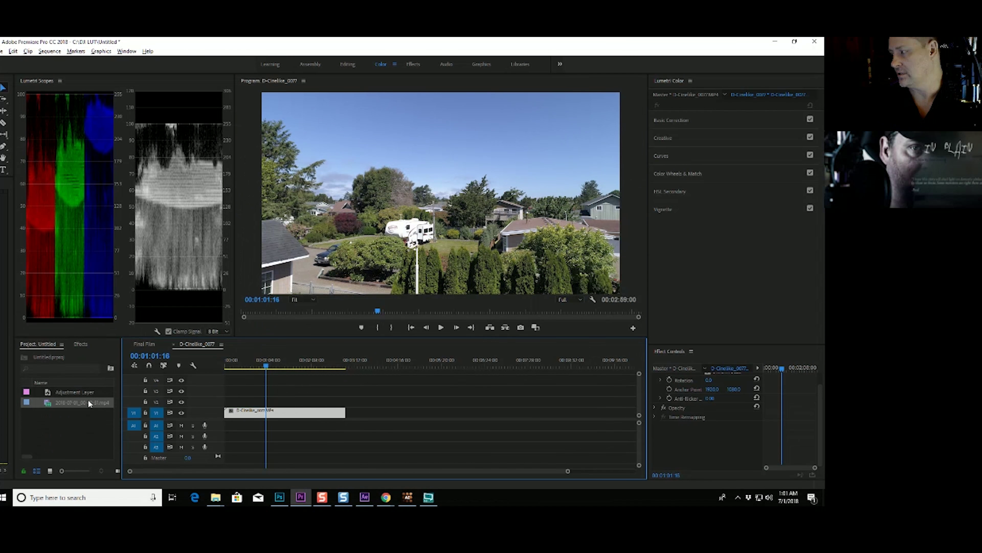
left_click(82, 343)
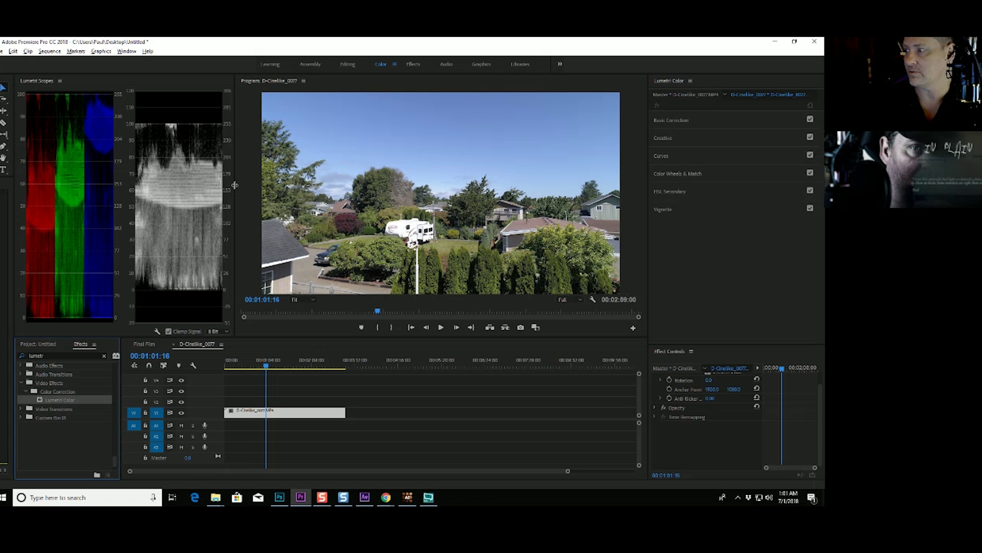
left_click_drag(228, 189, 317, 189)
right_click(261, 180)
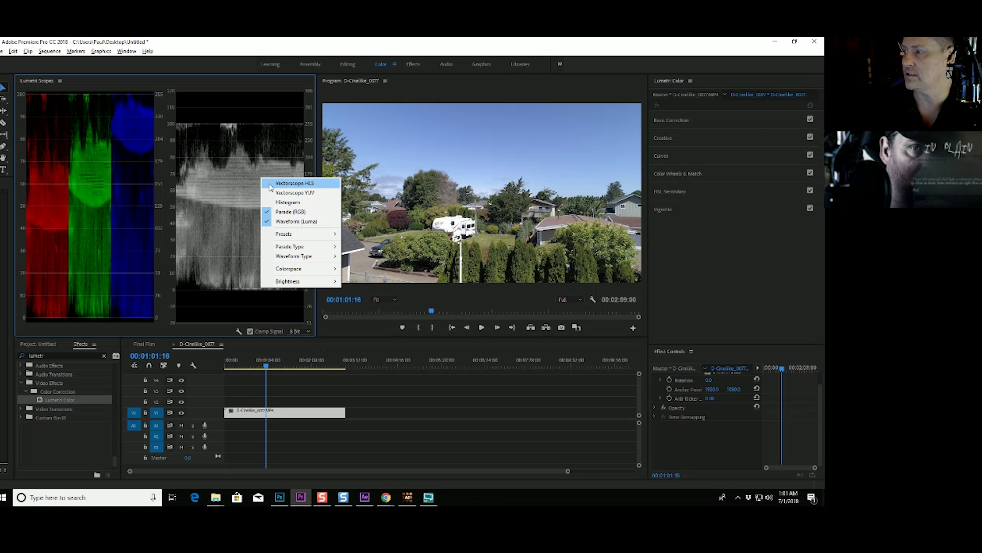
left_click(271, 185)
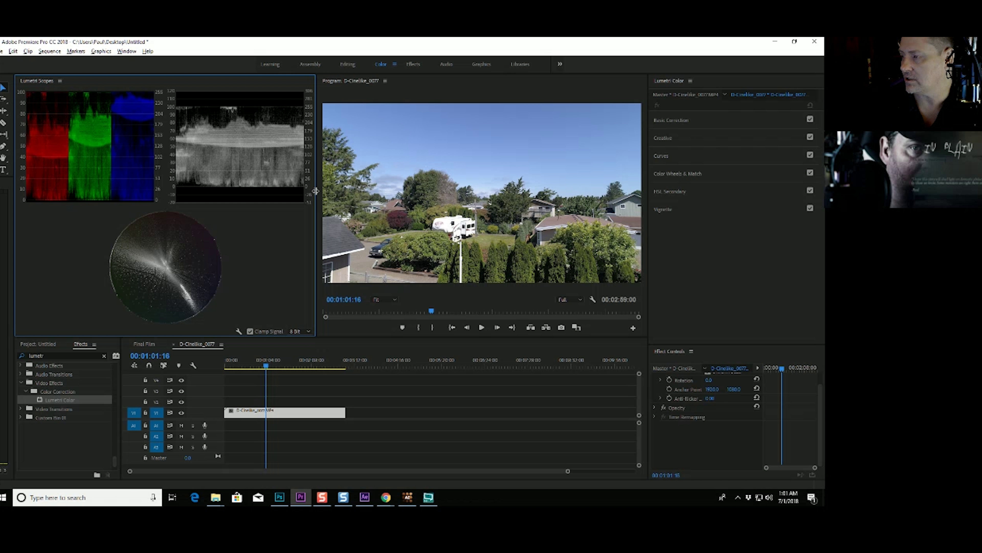
mouse_move(315, 191)
left_mouse_down()
mouse_move(334, 194)
mouse_move(297, 195)
left_mouse_up()
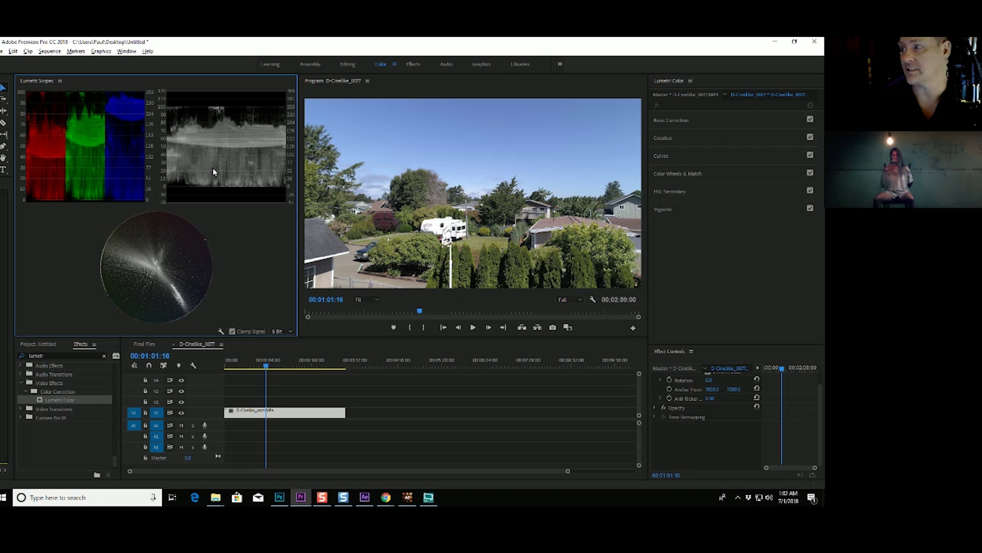
Save the project with Ctrl+S.
key("ctrl+s")
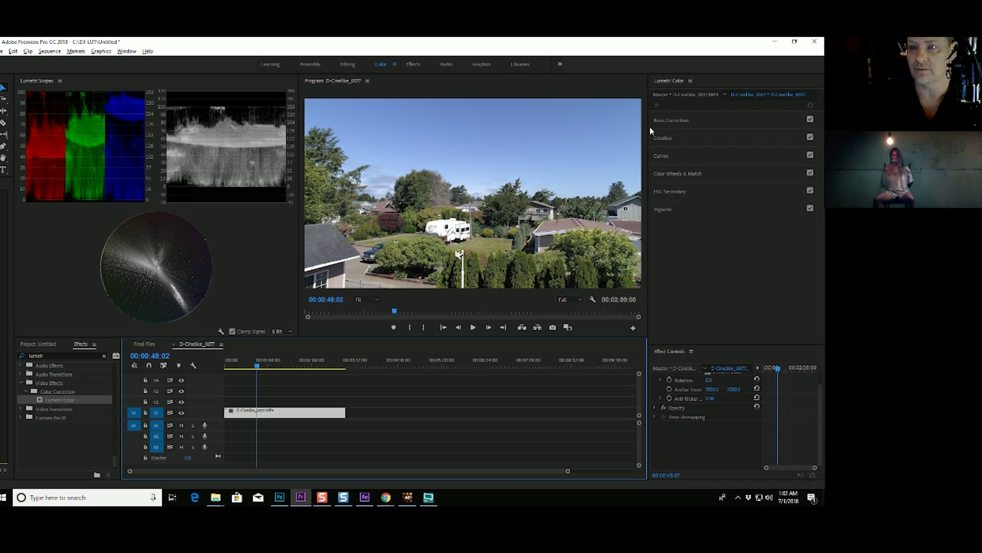
Expand Basic Correction in Lumetri Color and leave the Input LUT on None.
left_click(664, 118)
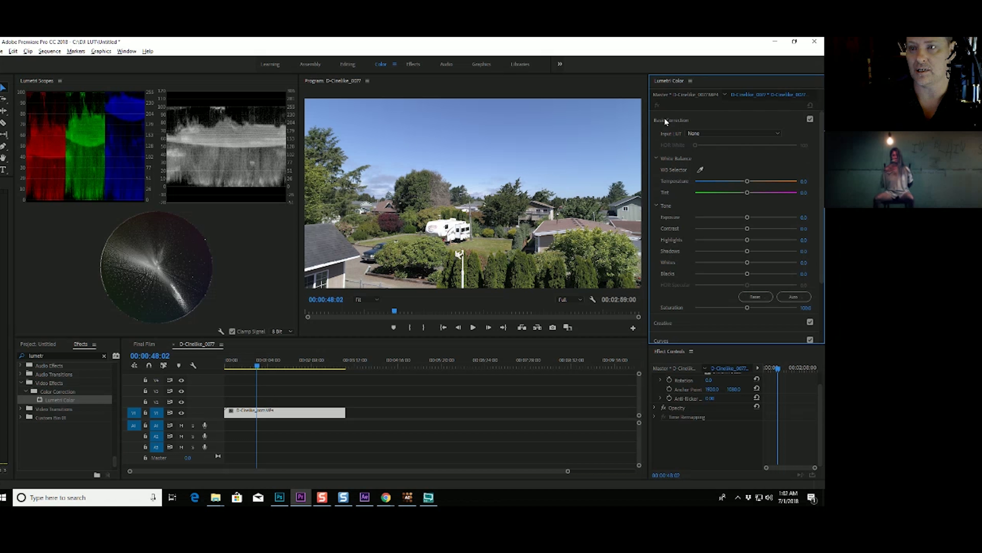
left_click(717, 134)
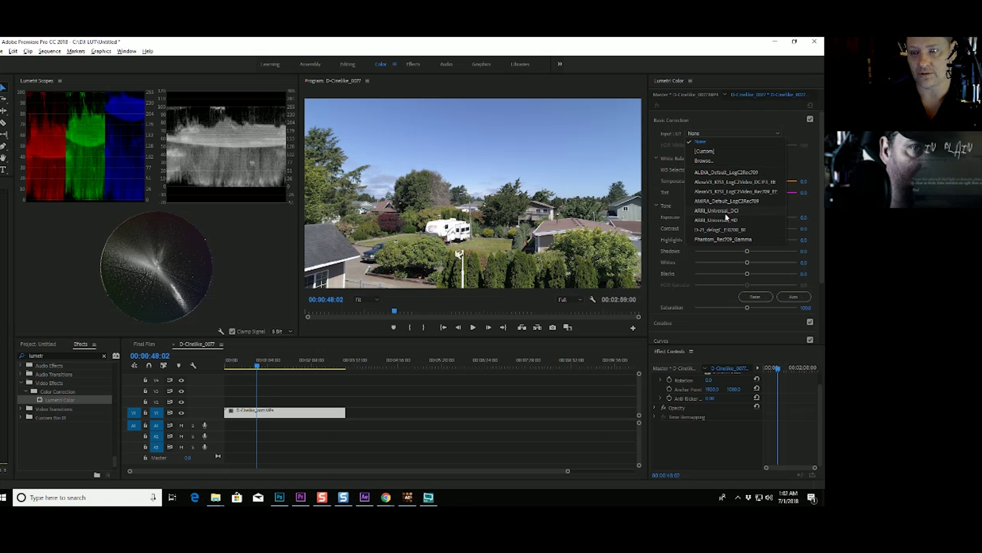
left_click(757, 113)
left_click(755, 117)
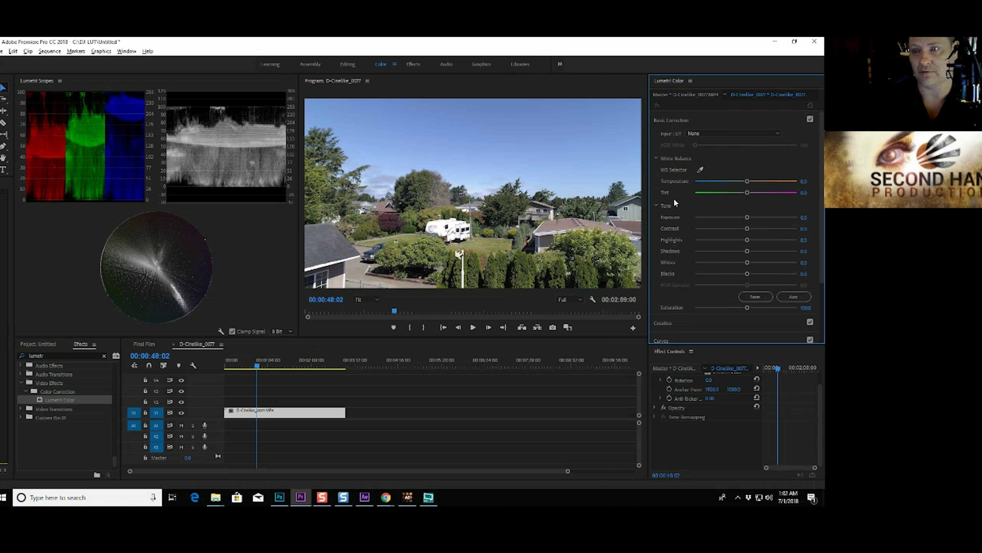
Step through frames back to the early white-pole shot near 00:00:07:21.
key("Right")
key("Right")
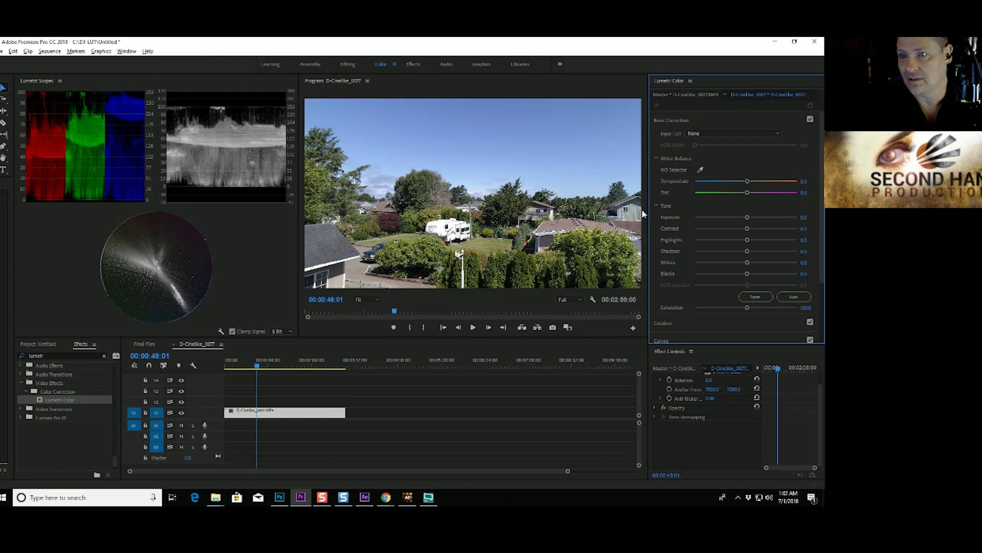
key("Left")
key("Left")
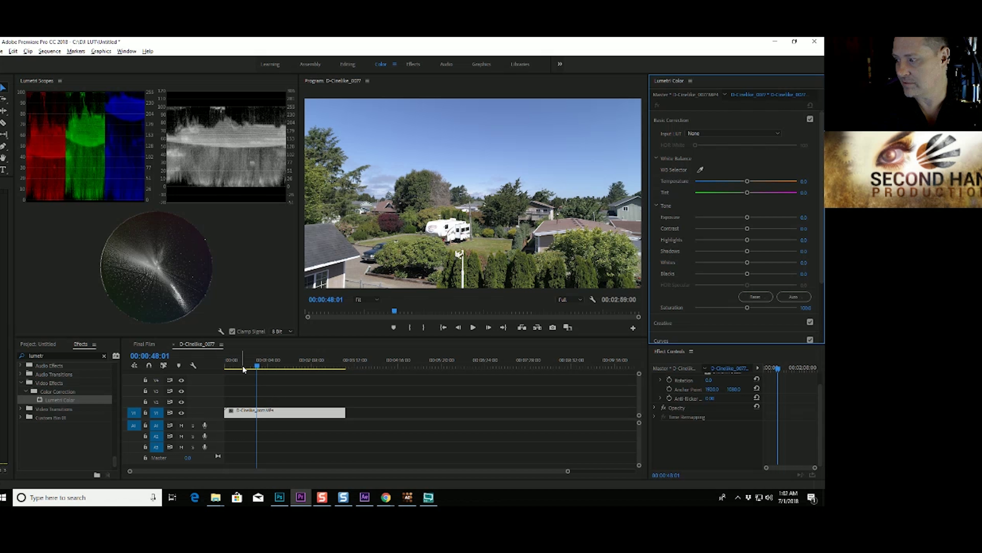
left_click_drag(242, 366, 229, 366)
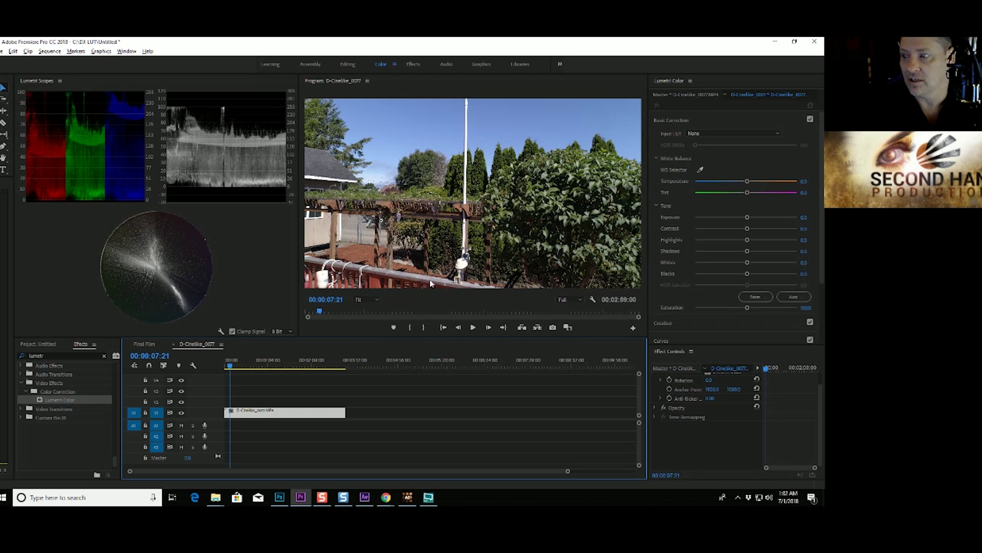
Take a first white-balance sample and zoom the Program monitor to 100%.
left_click(701, 170)
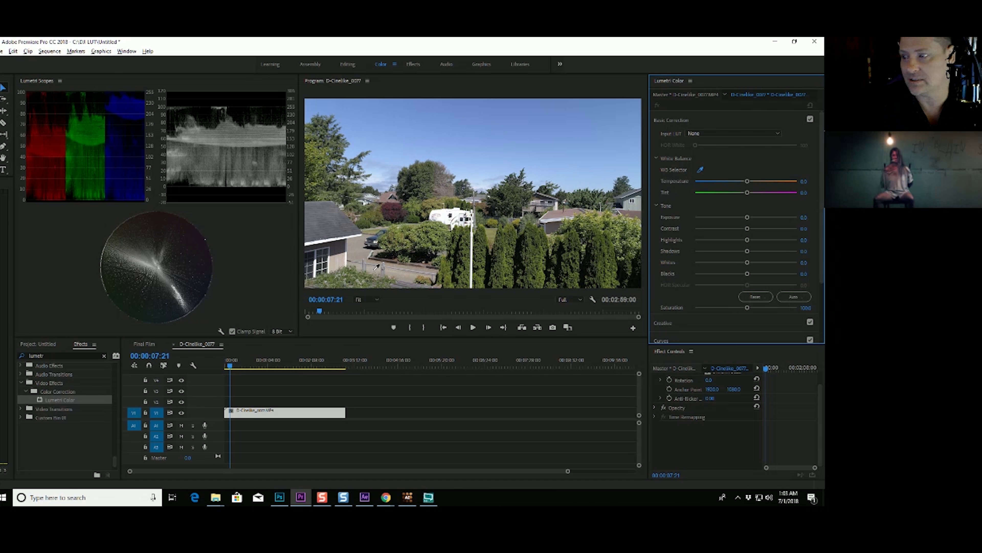
left_click(474, 245)
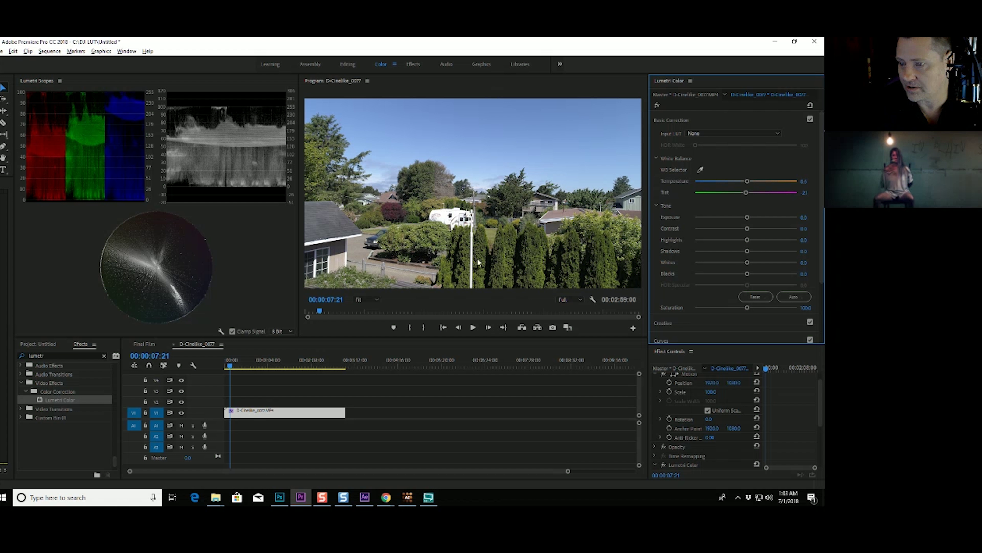
left_click(363, 299)
left_click(372, 354)
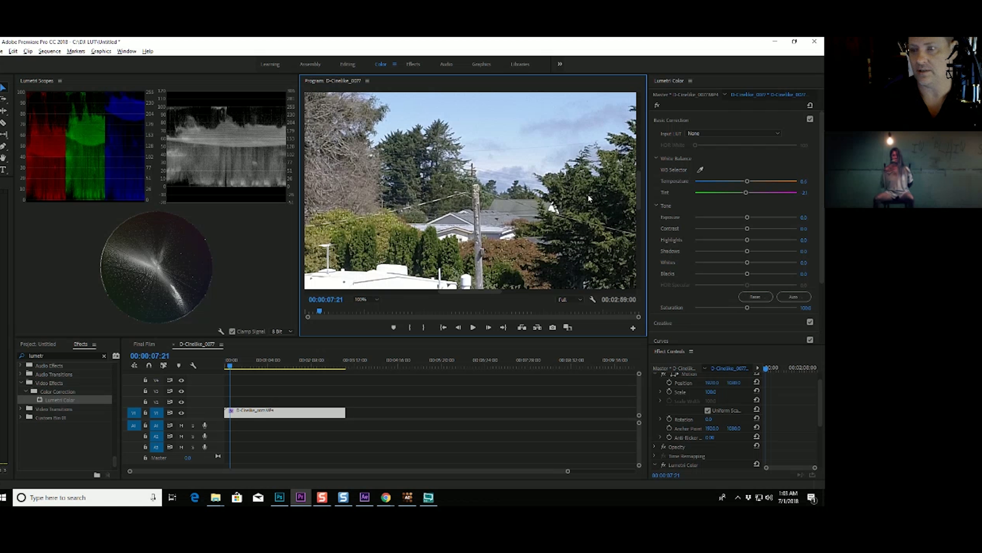
White-balance from the white pole to Temperature 1.2 and Tint -1.7, then enlarge the scopes.
left_click_drag(638, 190, 636, 244)
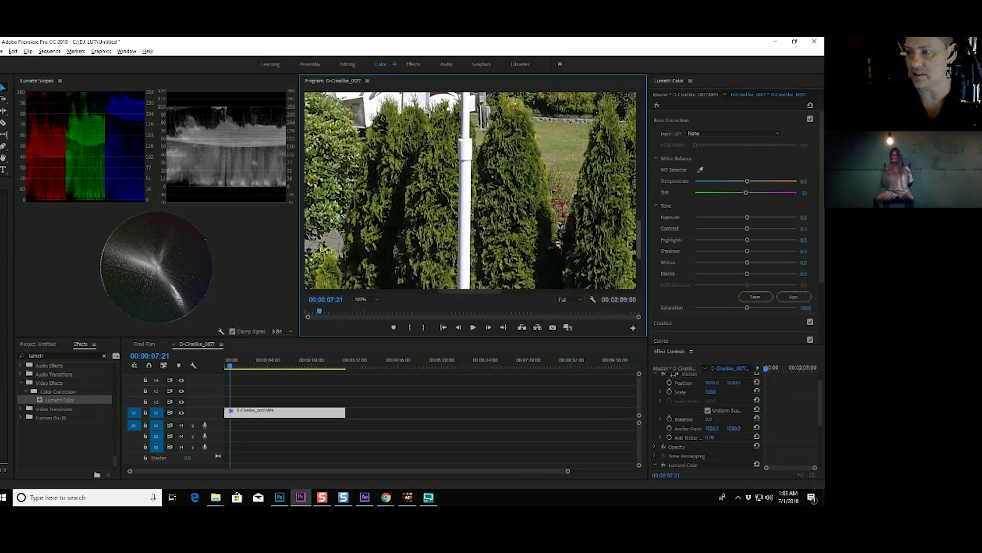
left_click(680, 167)
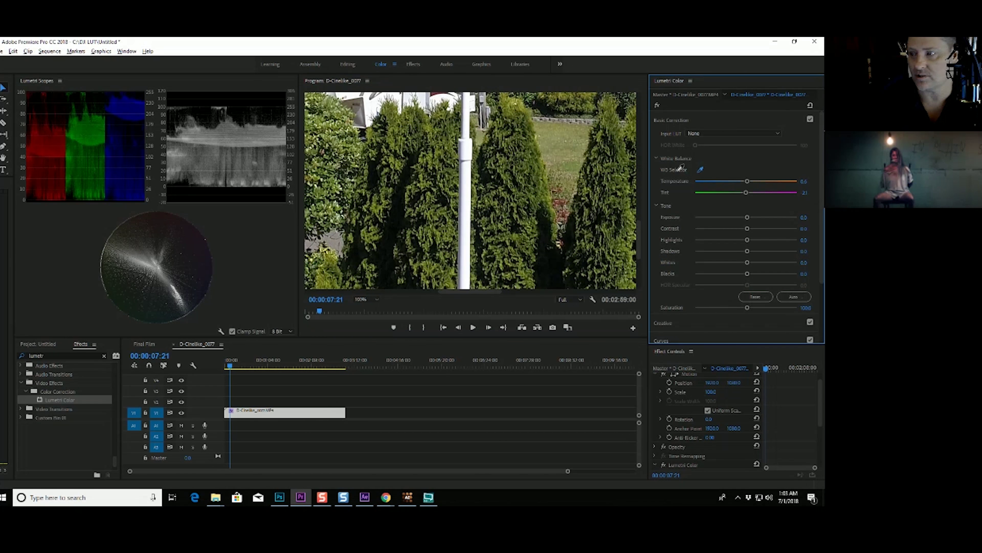
left_click(467, 197)
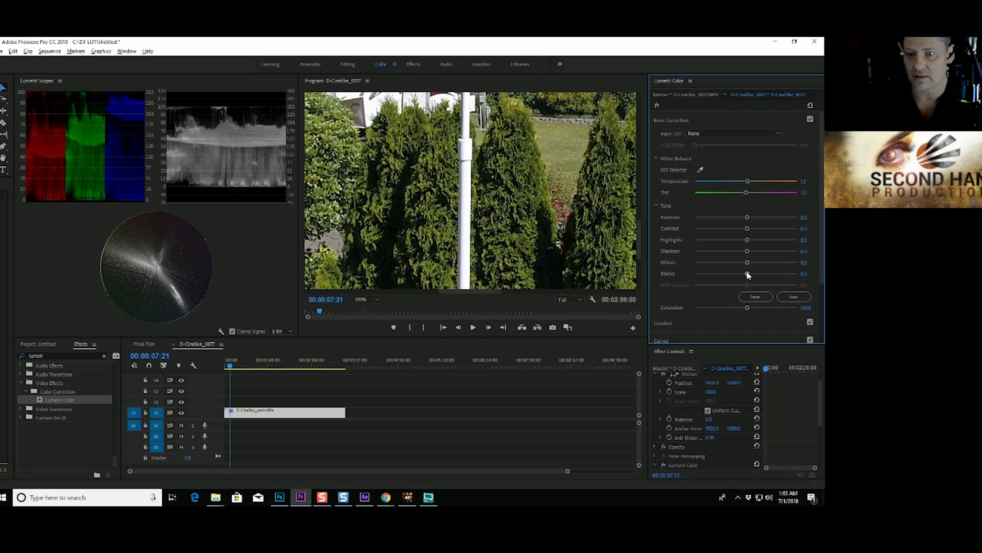
left_click_drag(241, 337, 242, 421)
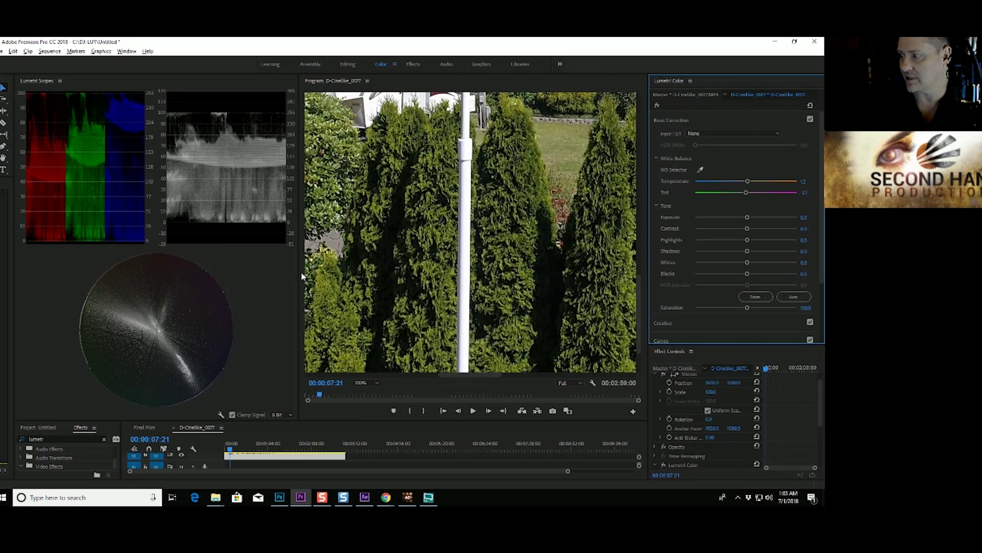
left_click_drag(301, 274, 362, 281)
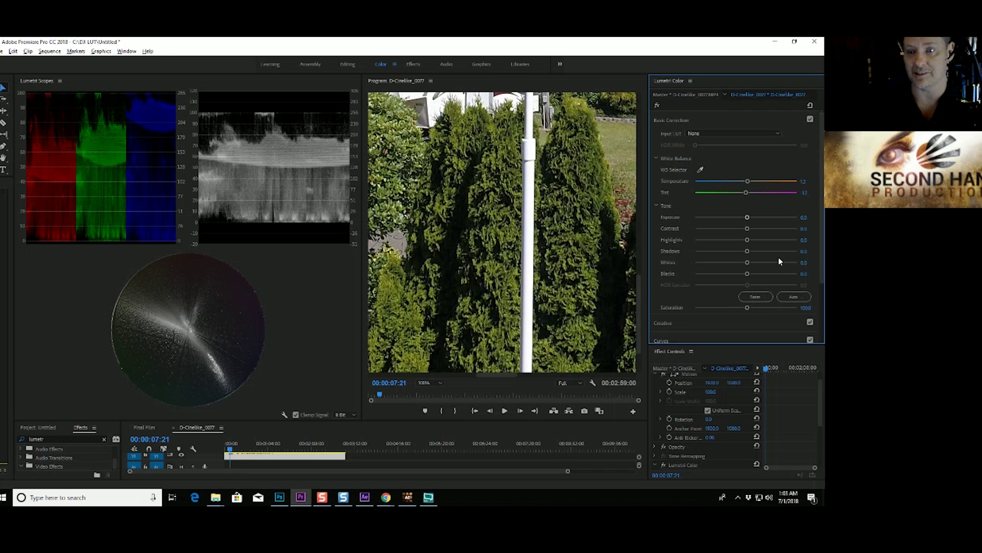
In Tone, raise Blacks, lower Whites and Shadows, brighten Highlights and increase Contrast.
left_click_drag(746, 278, 750, 277)
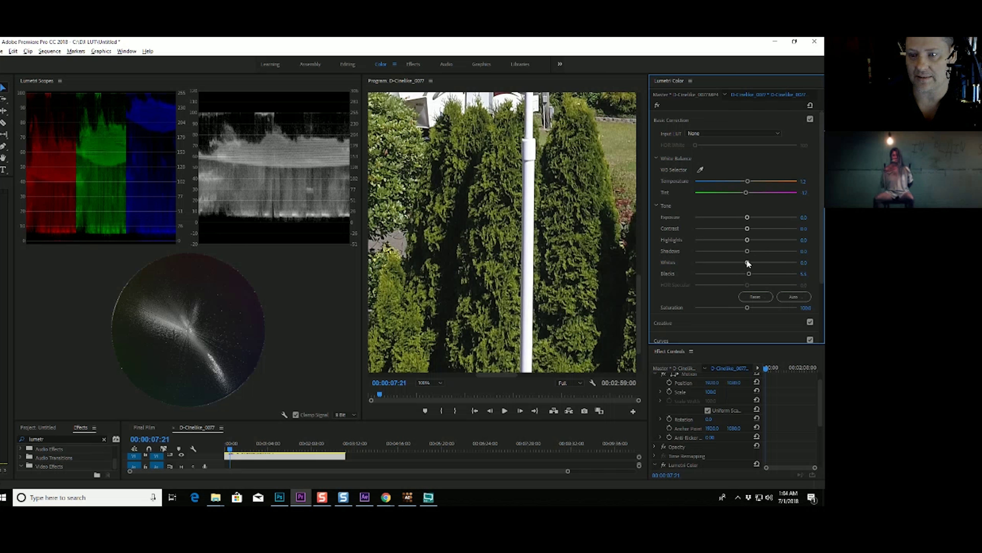
left_click_drag(748, 267, 726, 269)
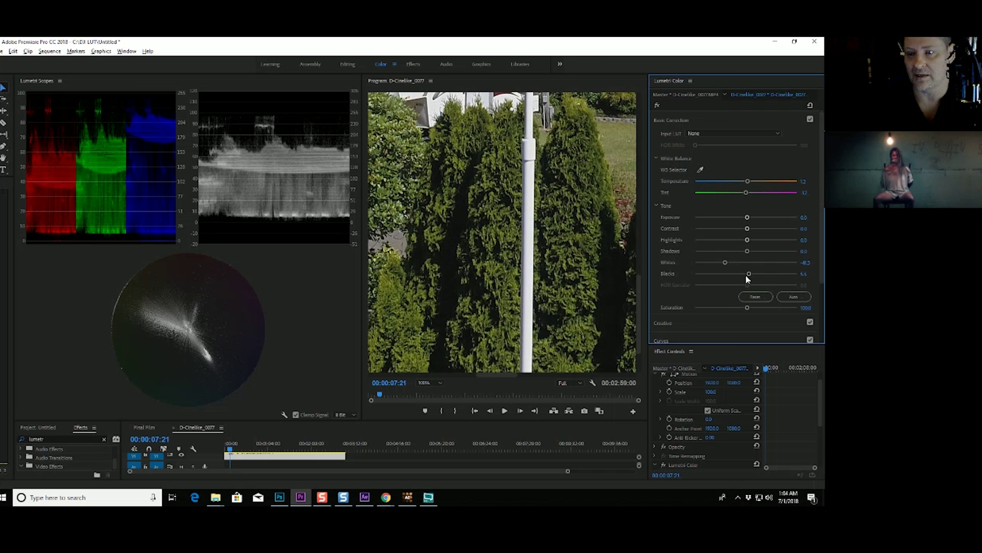
left_click_drag(748, 252, 719, 259)
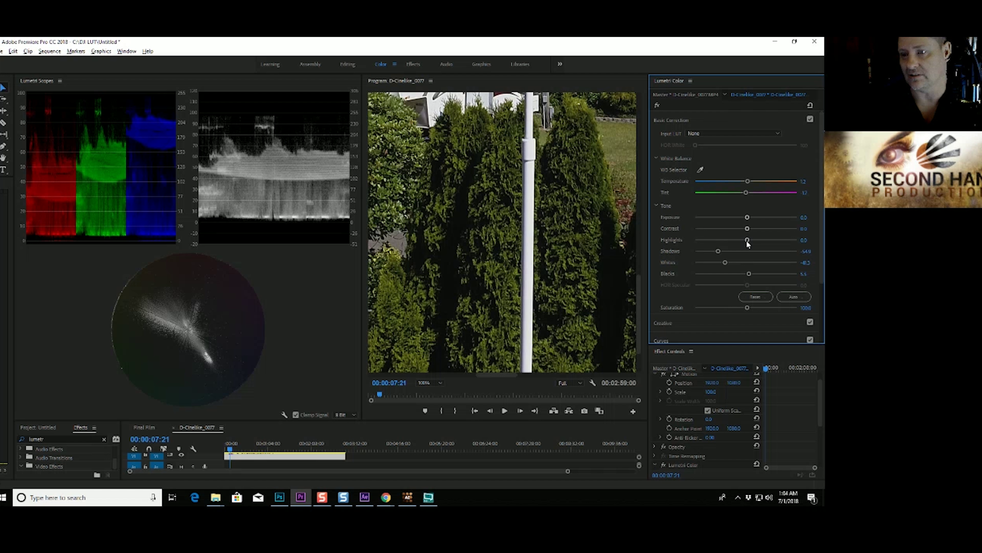
left_click_drag(719, 253, 716, 253)
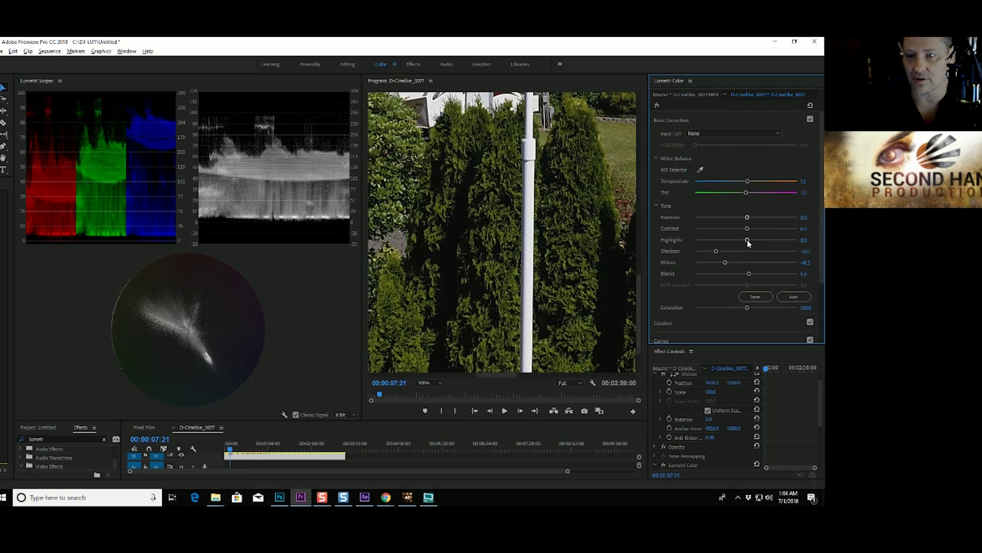
left_click_drag(747, 241, 779, 241)
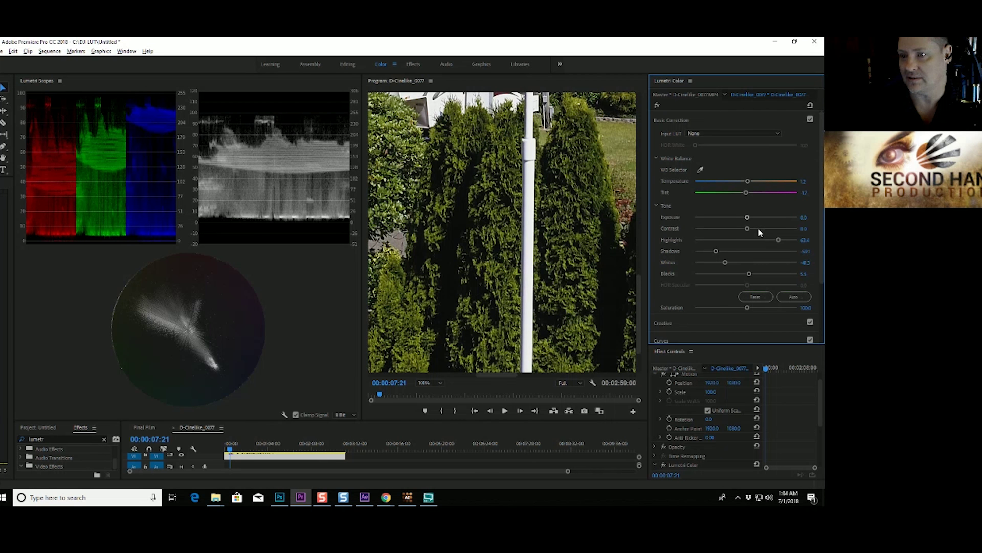
mouse_move(748, 231)
left_mouse_down()
mouse_move(766, 230)
mouse_move(748, 219)
left_mouse_up()
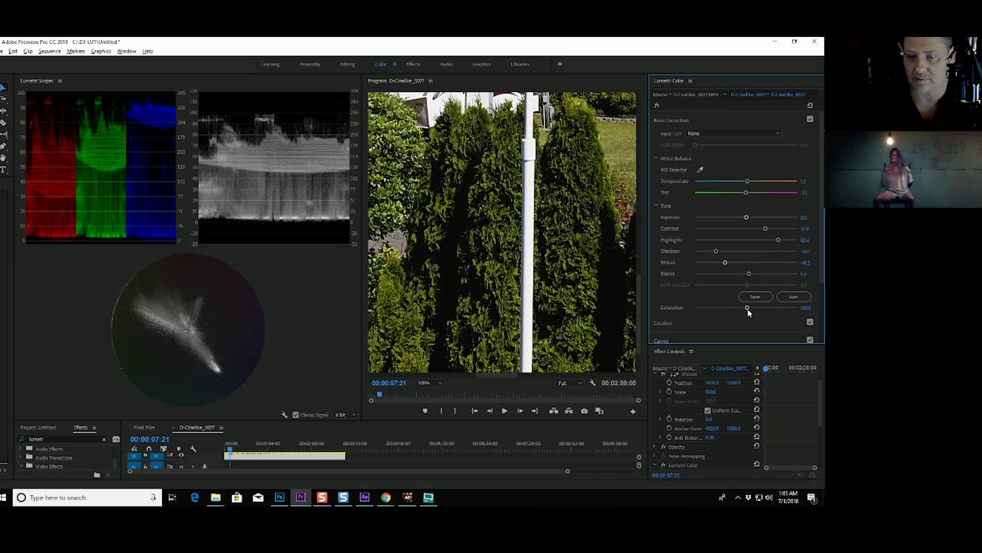
Set Lumetri Saturation to 110.
left_click(807, 306)
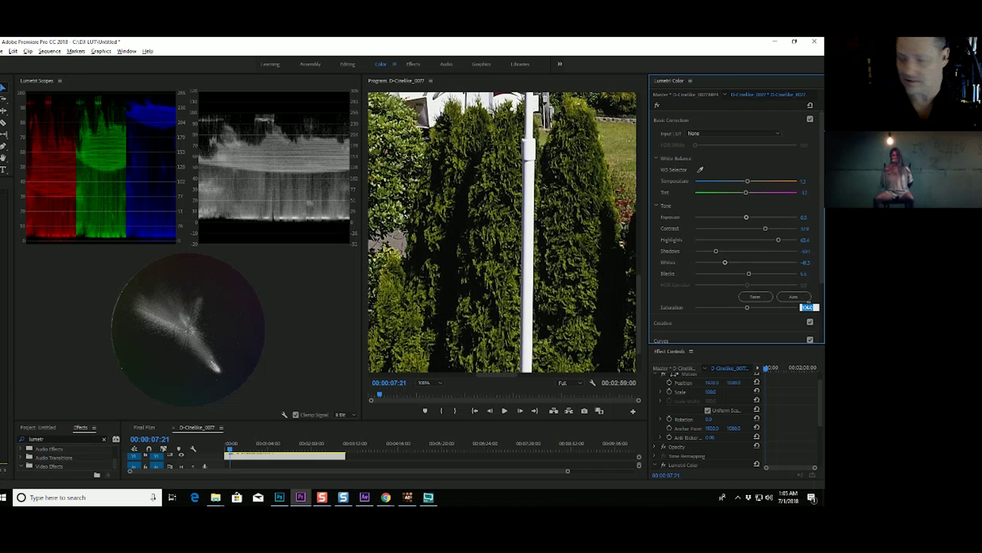
type("110")
key("Return")
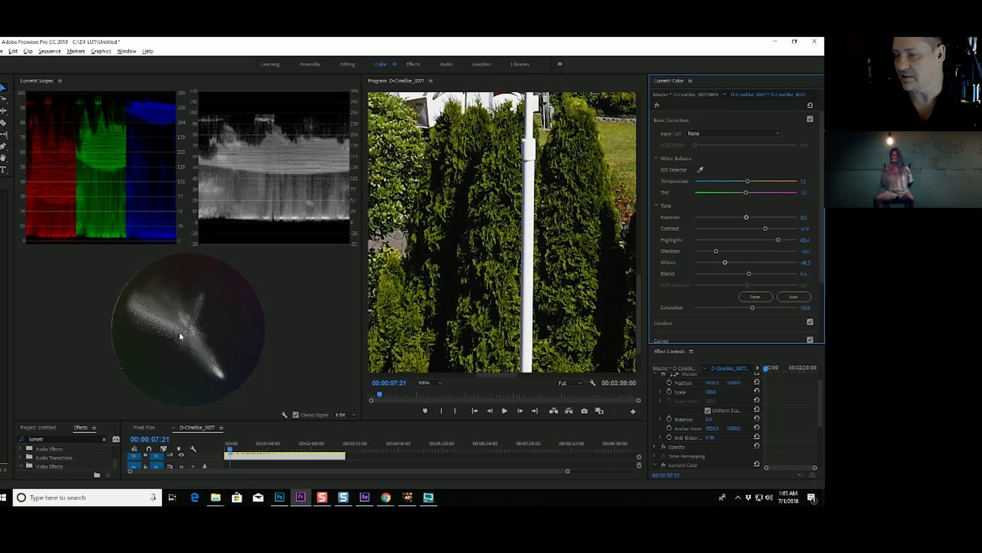
Add a YUV vectorscope to Lumetri Scopes beside the HLS one.
right_click(331, 325)
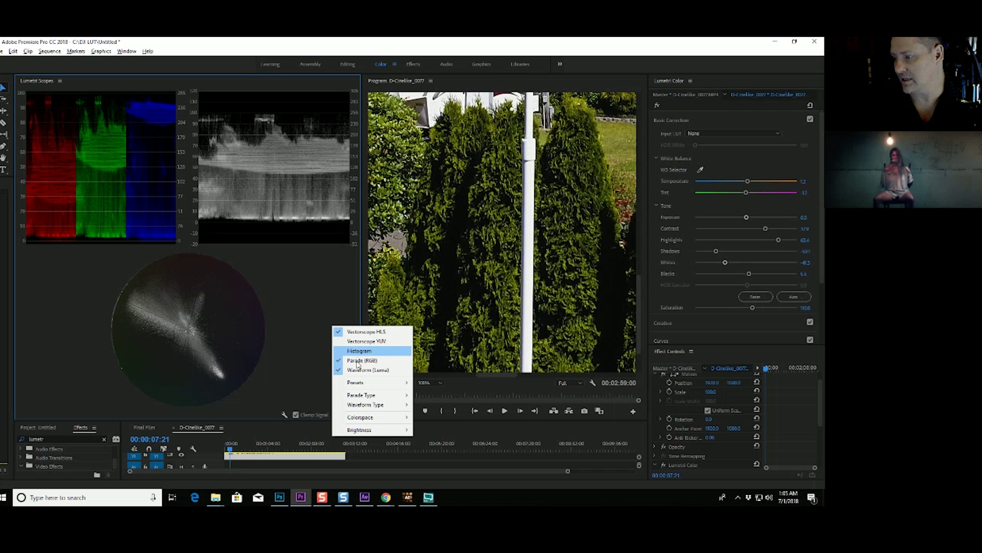
left_click(357, 341)
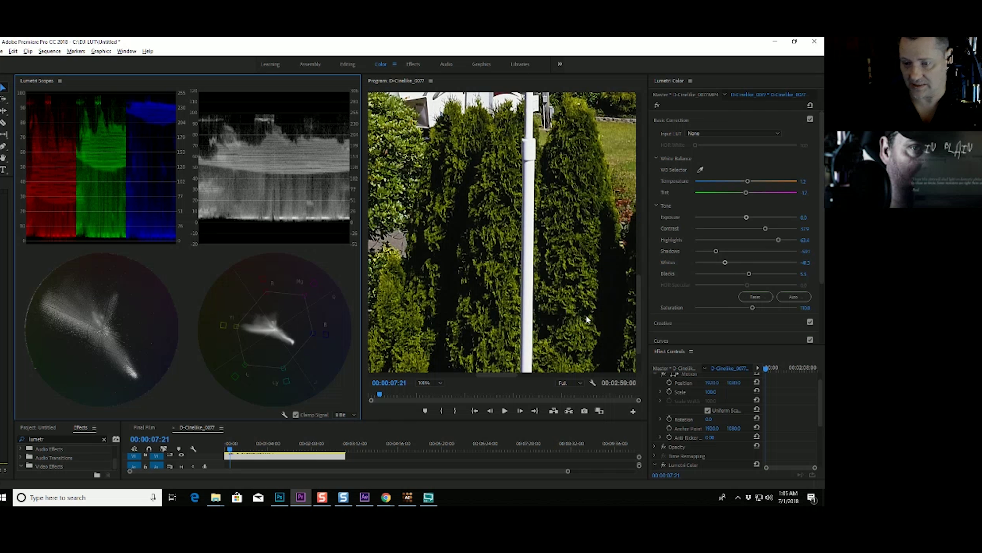
left_click(435, 381)
Fit the whole frame in a widened Program monitor and toggle the Lumetri grade off and on.
left_click(434, 396)
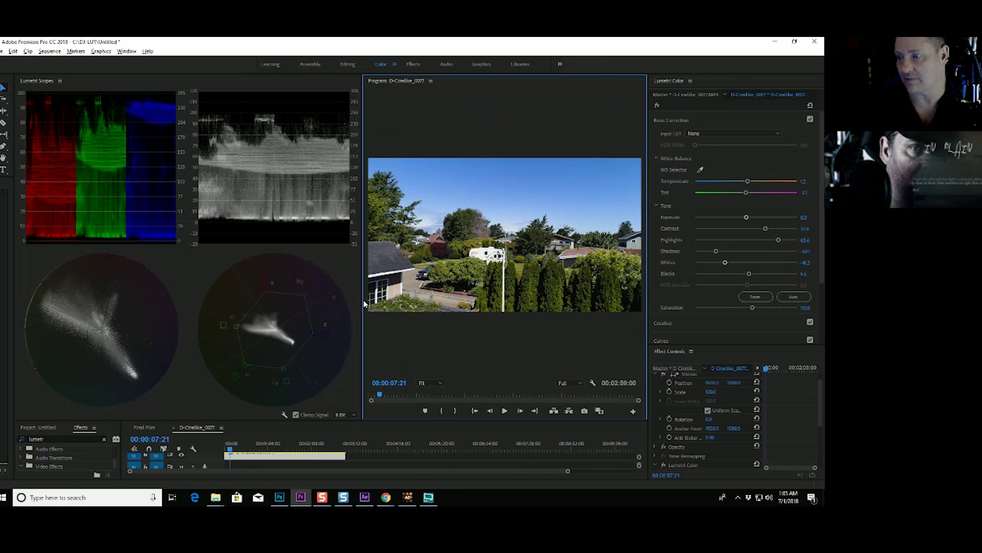
left_click_drag(361, 286, 340, 276)
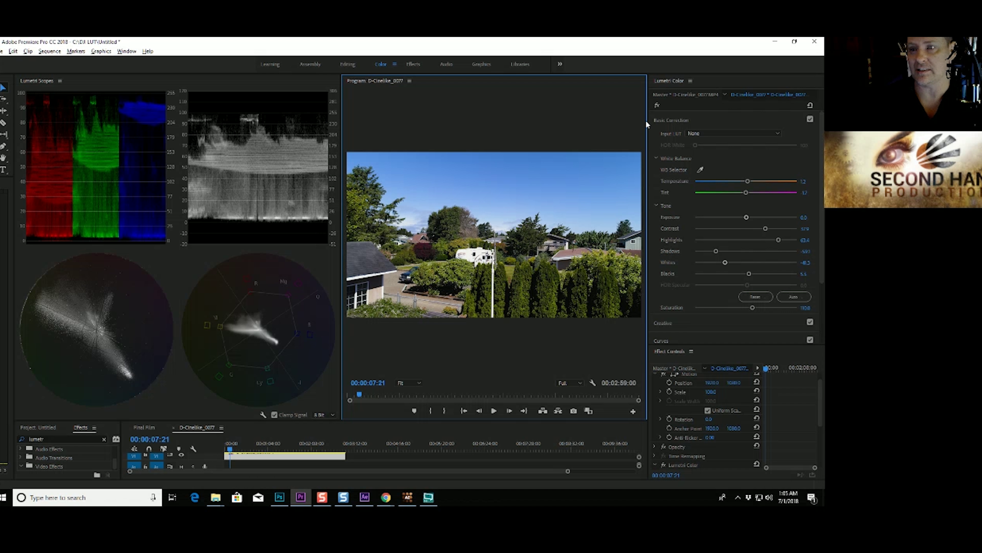
left_click(657, 103)
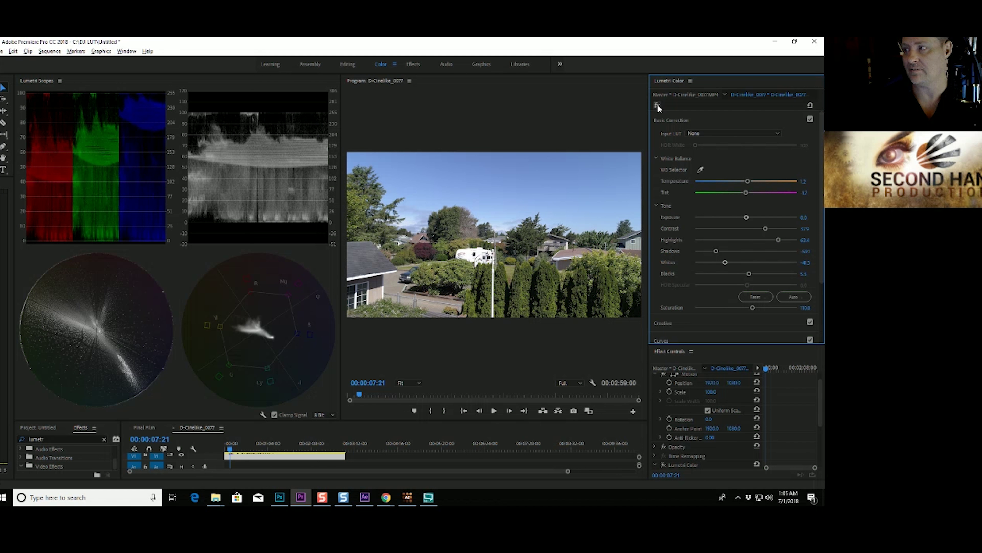
left_click(657, 104)
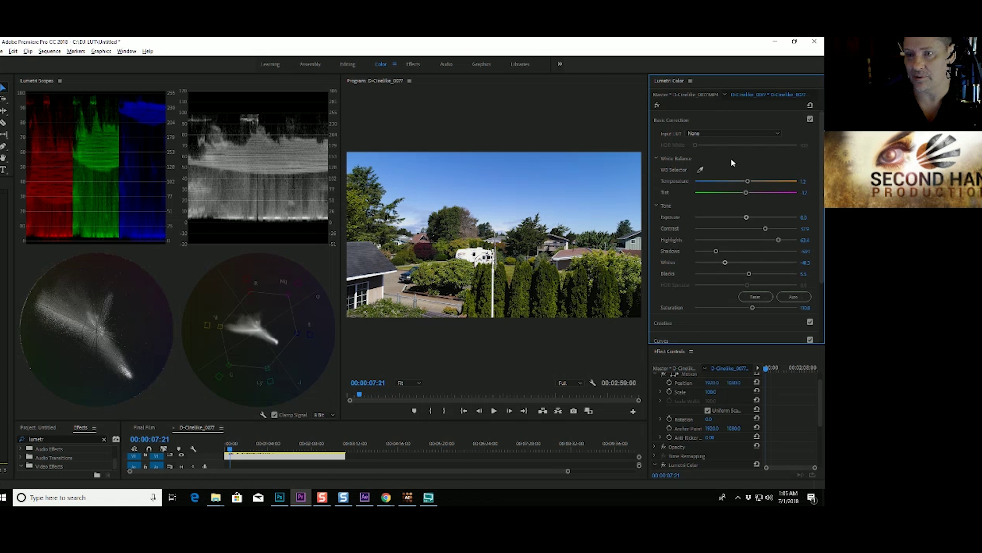
Compare the clip with the grade bypassed again, leave it enabled, and play it back.
left_click(656, 105)
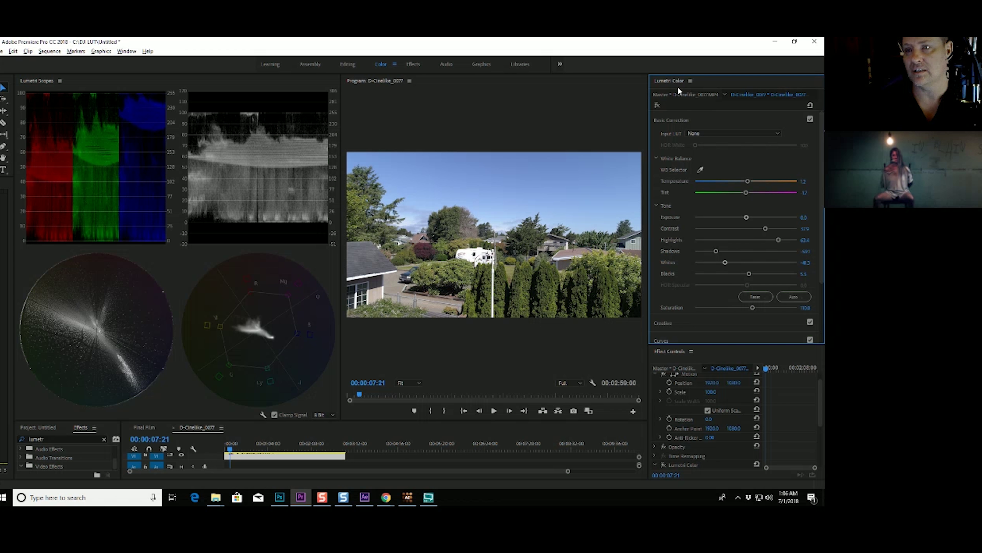
left_click(657, 105)
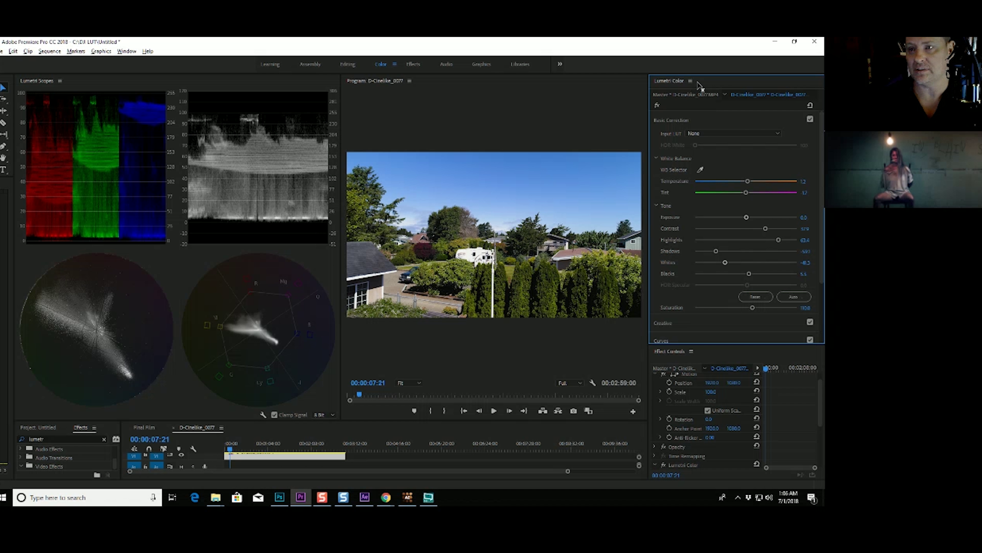
left_click(658, 105)
left_click(658, 105)
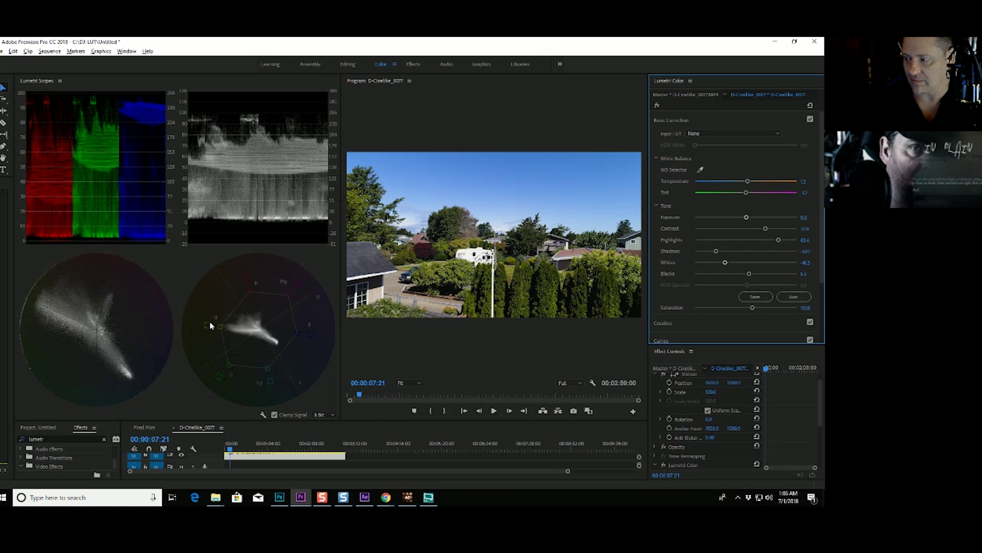
left_click(224, 329)
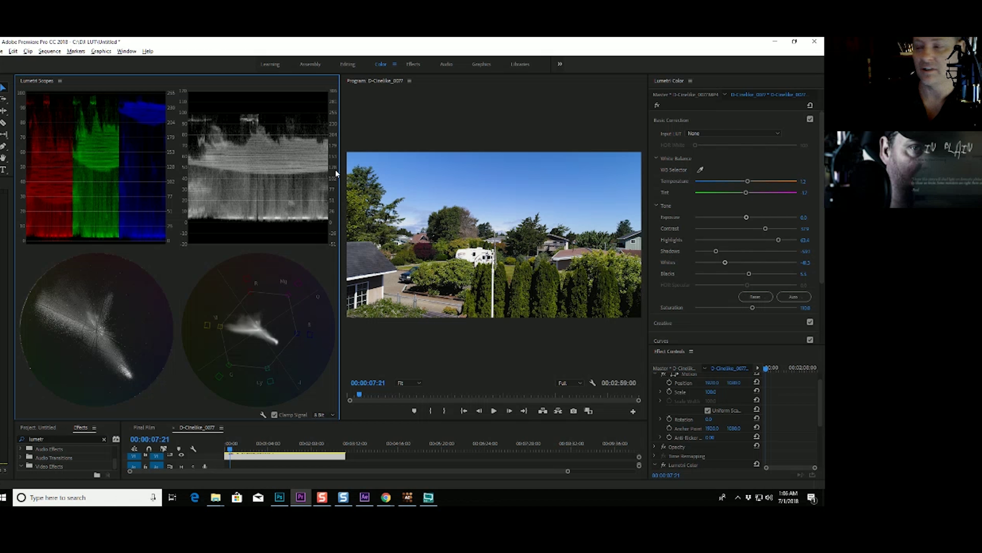
key("space")
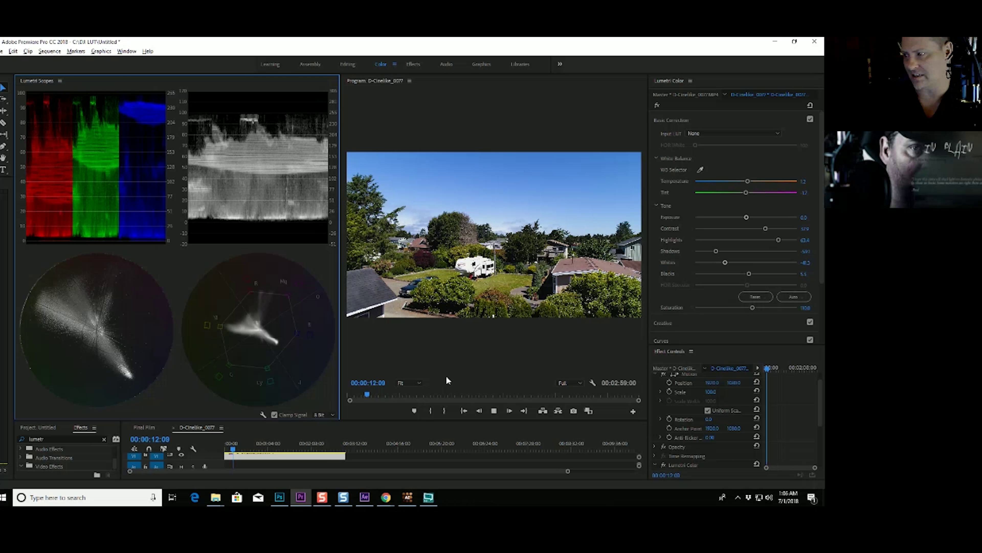
Replay the graded clip at 25% program zoom in a wider monitor, then jump later.
key("space")
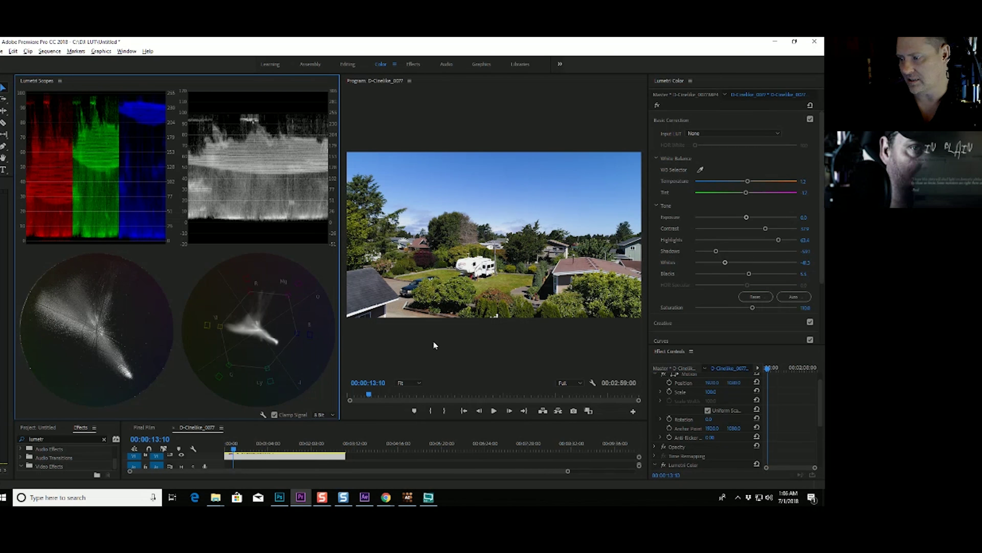
left_click(420, 383)
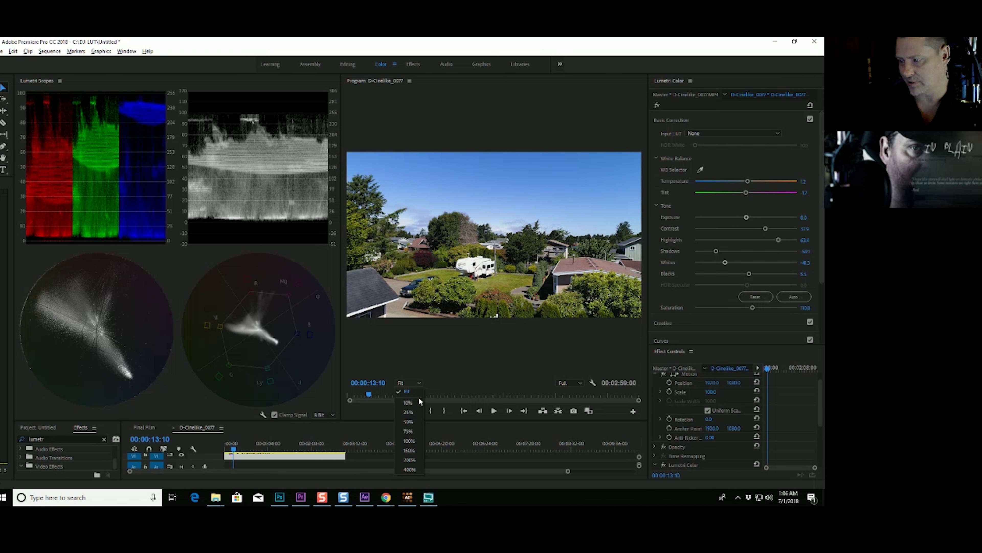
left_click(416, 419)
key("space")
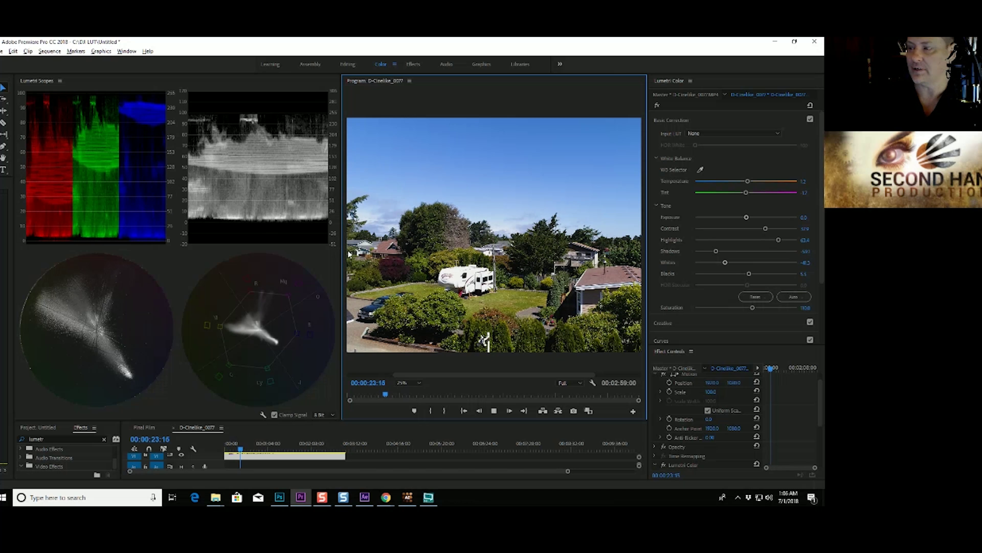
left_click_drag(341, 256, 235, 255)
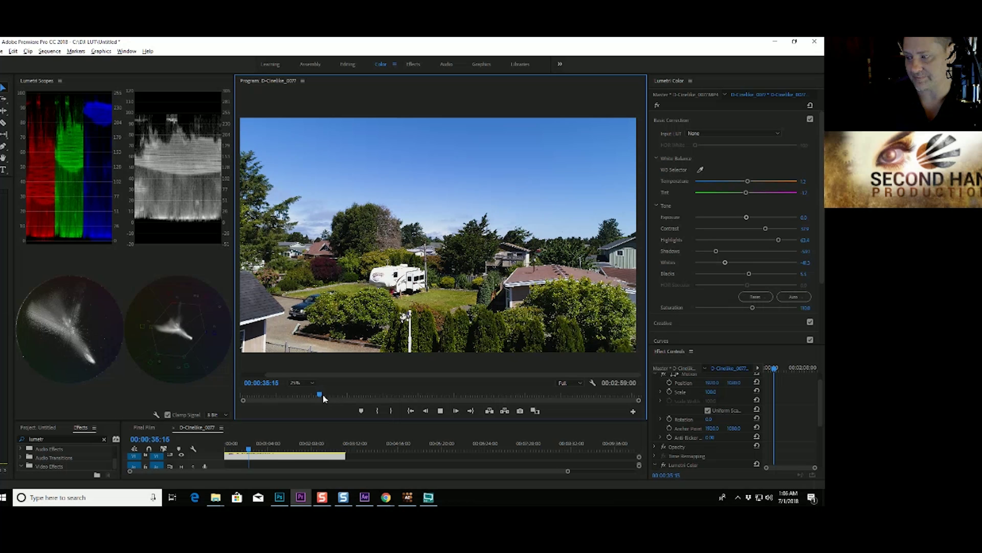
left_click(341, 395)
Scrub the playhead forward to the lake section near the clip's end and pause.
left_click_drag(342, 396, 401, 405)
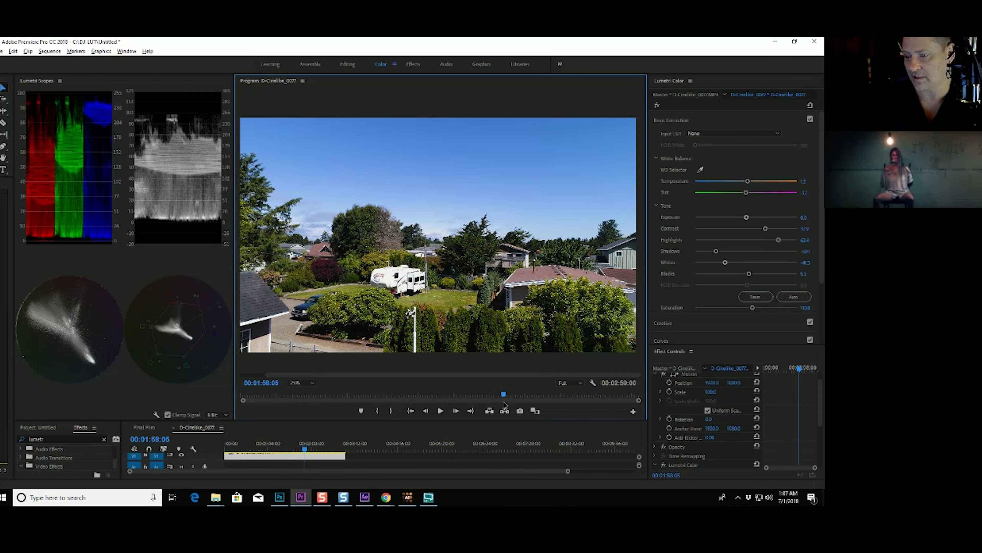
left_click_drag(509, 403, 587, 402)
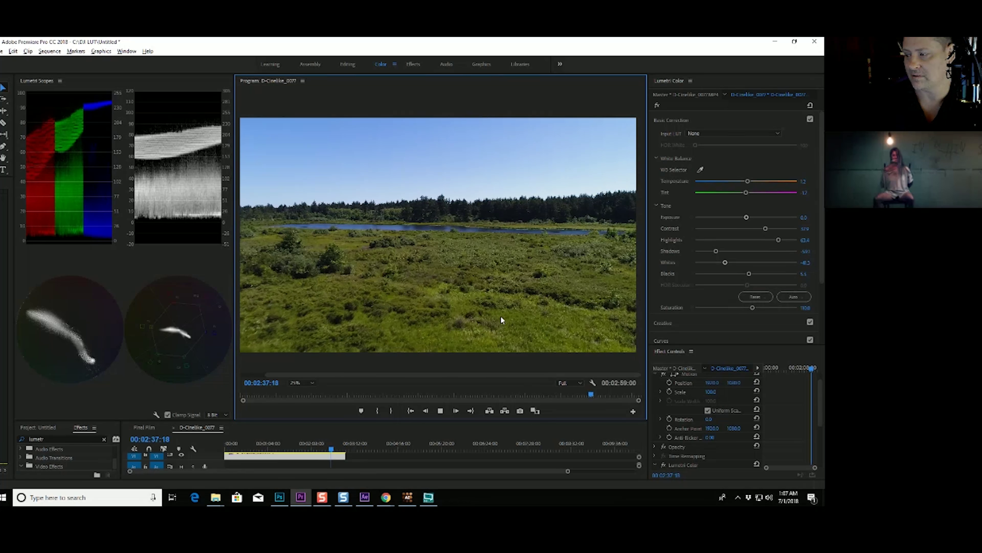
key("space")
Zoom the program view to 50% and play on, pausing once to check the scopes.
left_click(308, 384)
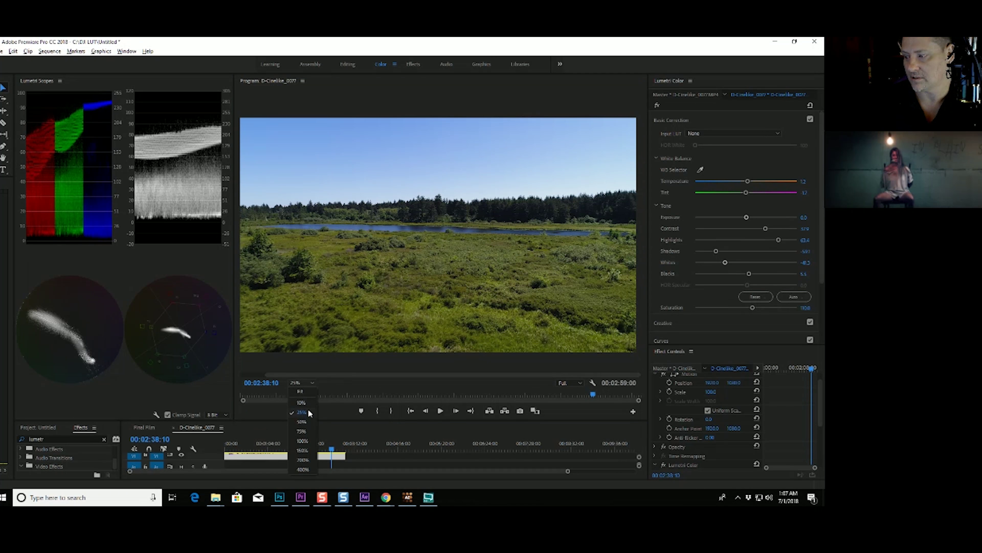
left_click(302, 421)
key("space")
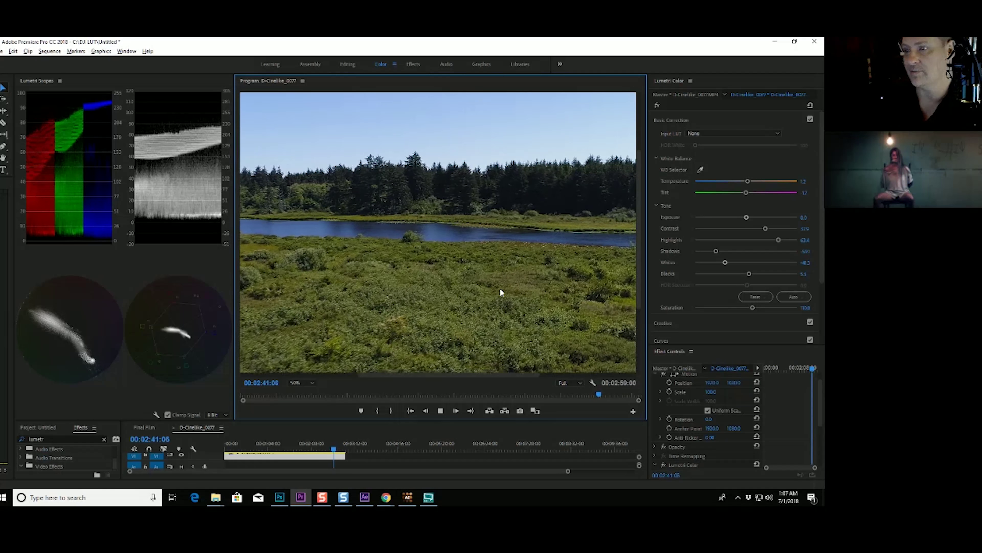
key("space")
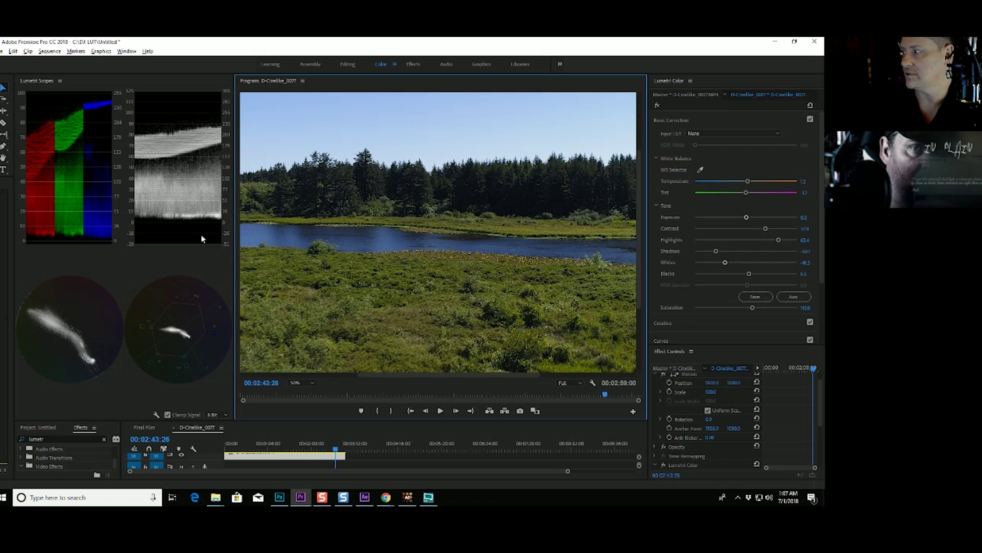
key("space")
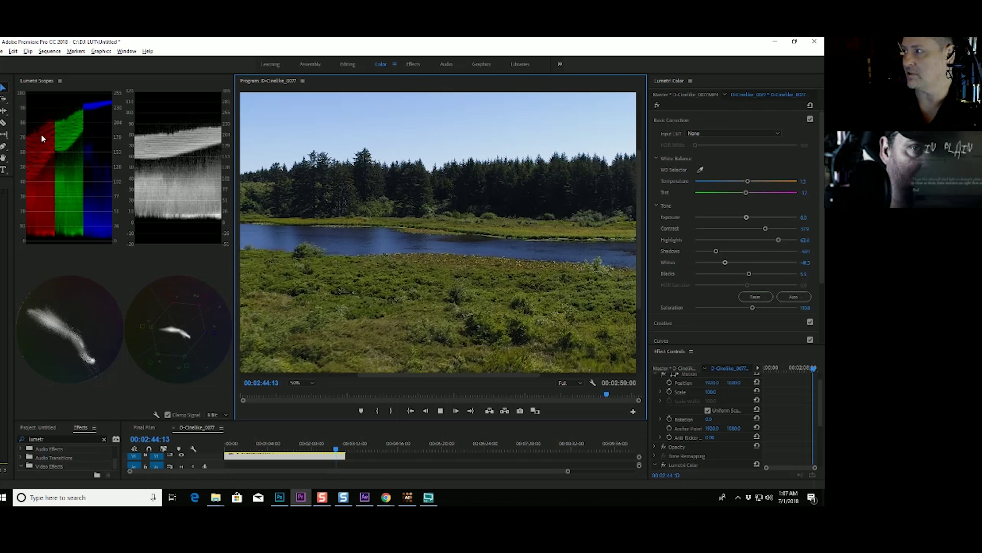